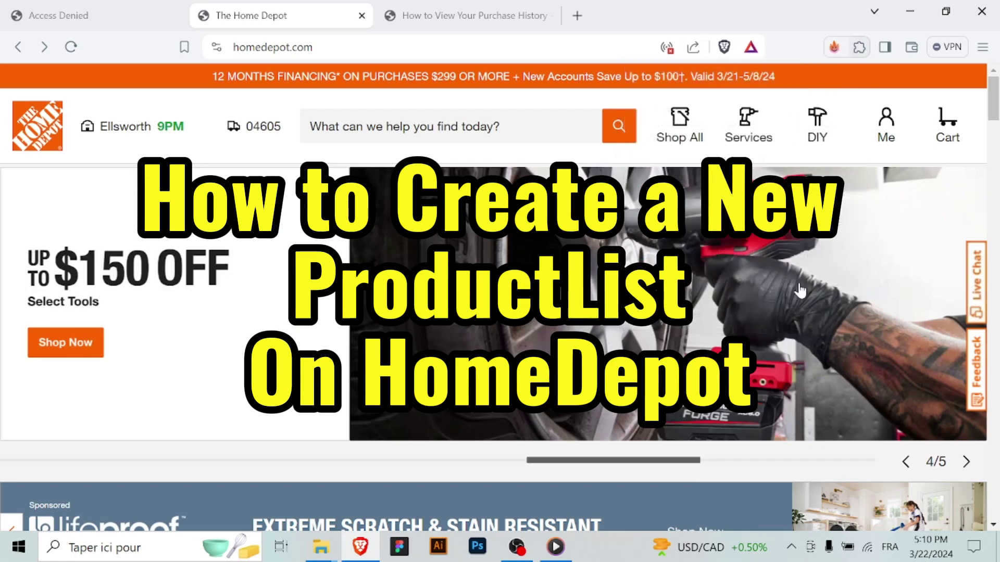
- Connect the VPN through a United States location, then begin a Google search on creating Home Depot lists
{"action": "left_click", "coordinate": [833, 48]}
{"action": "left_click", "coordinate": [714, 289]}
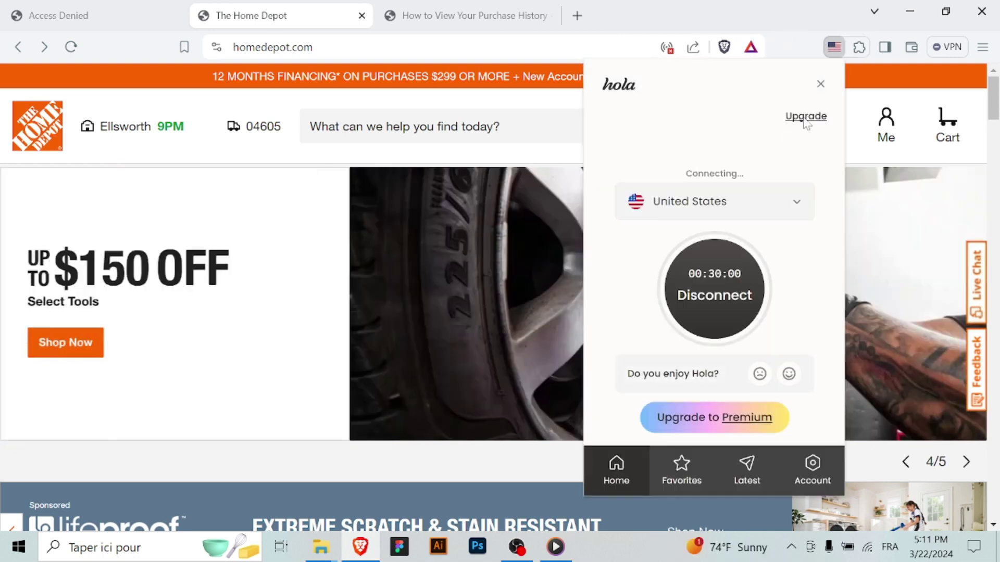
{"action": "left_click", "coordinate": [714, 288]}
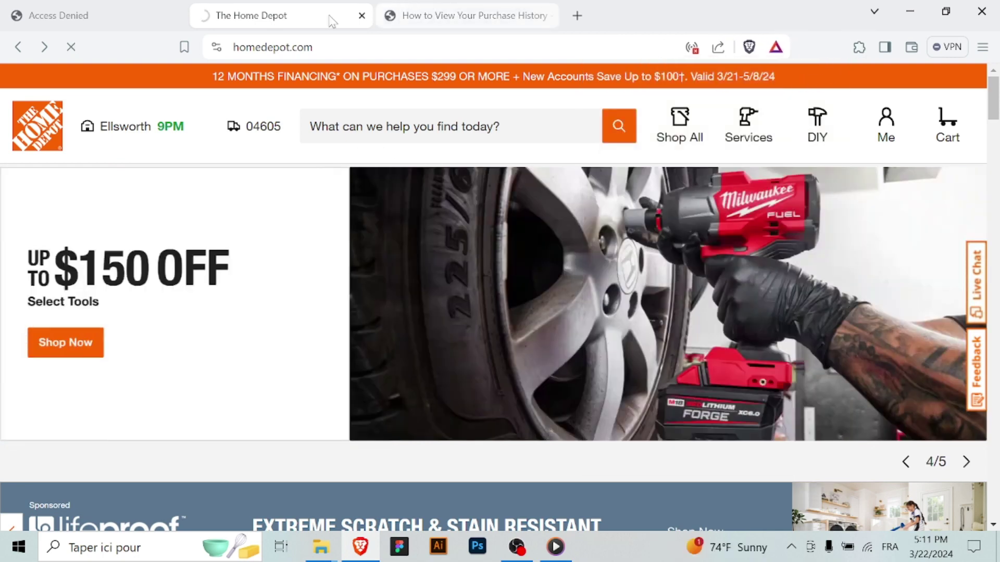
{"action": "left_click", "coordinate": [94, 14]}
{"action": "left_click", "coordinate": [133, 47]}
{"action": "type", "text": "go"}
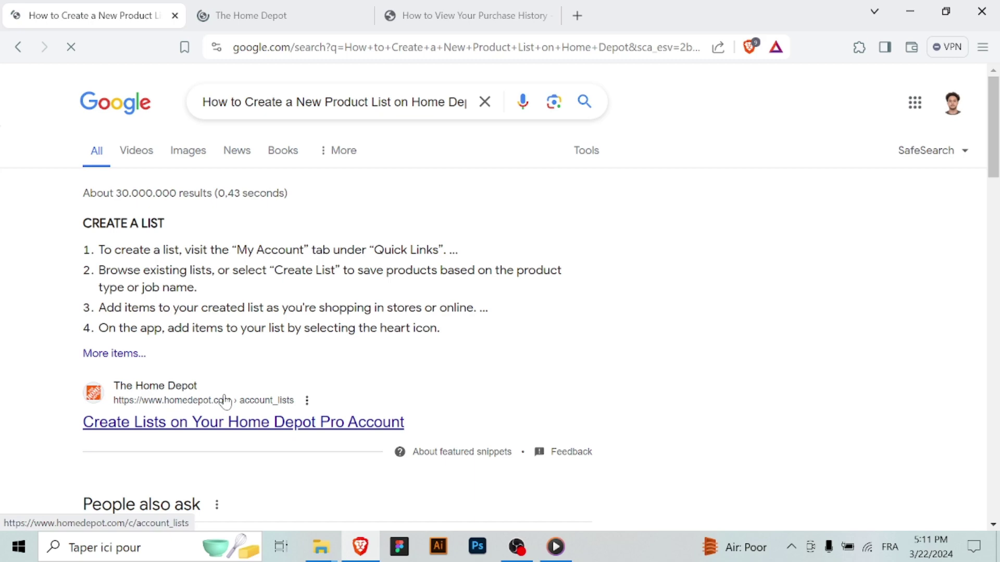
- Open the Home Depot 'How to Create & Save Lists' guide from the search results
{"action": "left_click", "coordinate": [227, 402]}
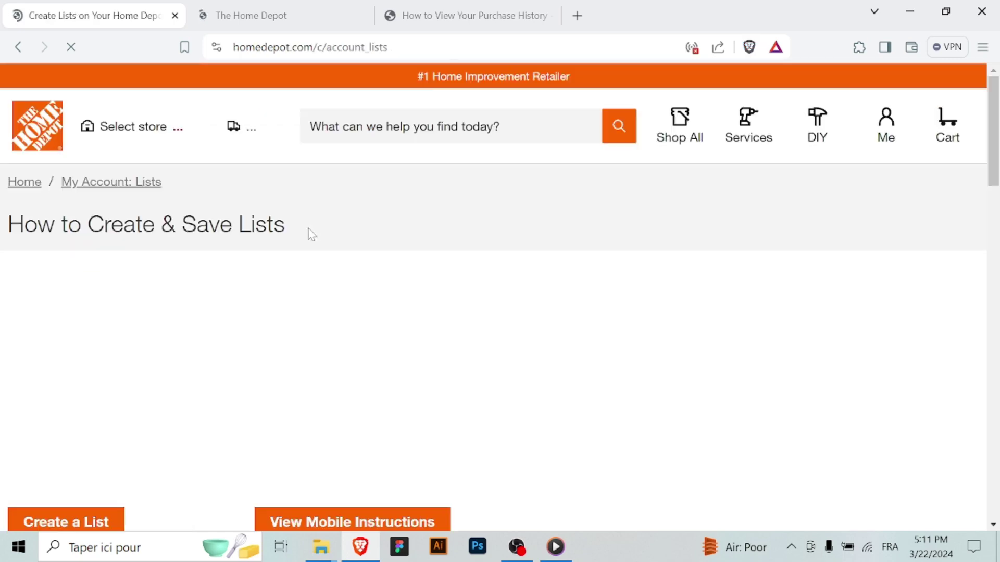
{"action": "scroll", "coordinate": [311, 232], "scroll_direction": "down", "scroll_amount": 2}
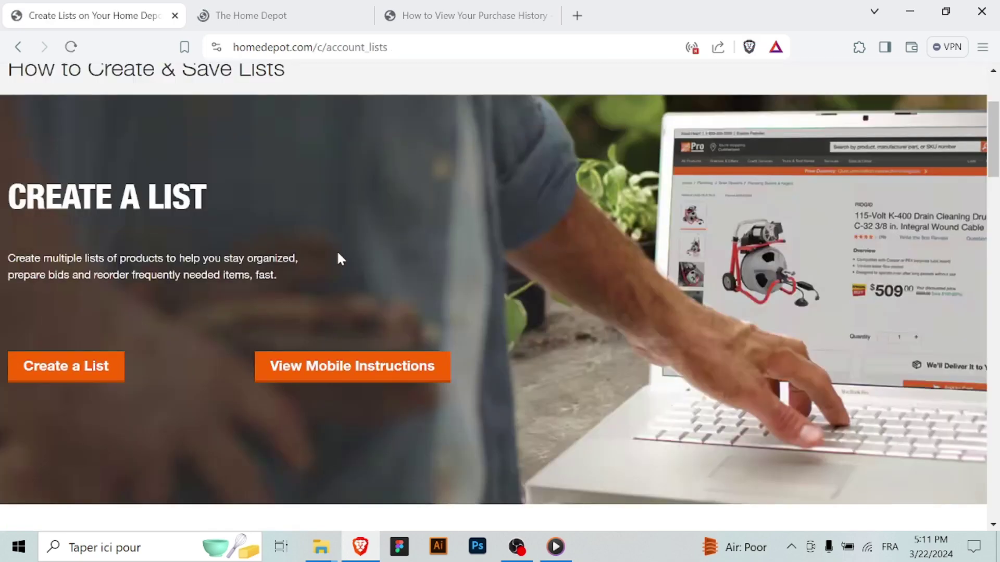
{"action": "scroll", "coordinate": [339, 250], "scroll_direction": "down", "scroll_amount": 2}
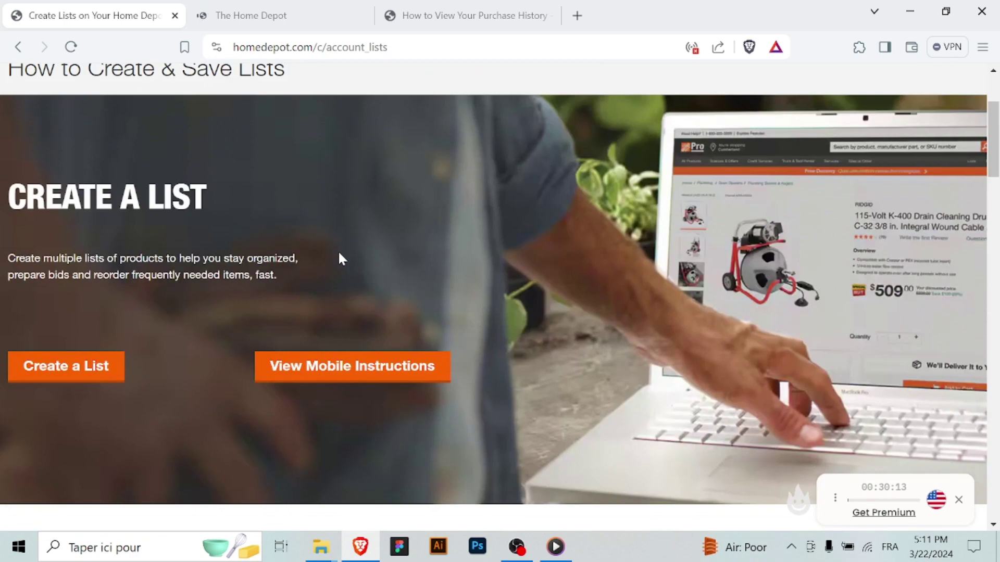
{"action": "scroll", "coordinate": [338, 251], "scroll_direction": "down", "scroll_amount": 3}
{"action": "scroll", "coordinate": [338, 251], "scroll_direction": "down", "scroll_amount": 3}
{"action": "scroll", "coordinate": [338, 251], "scroll_direction": "down", "scroll_amount": 2}
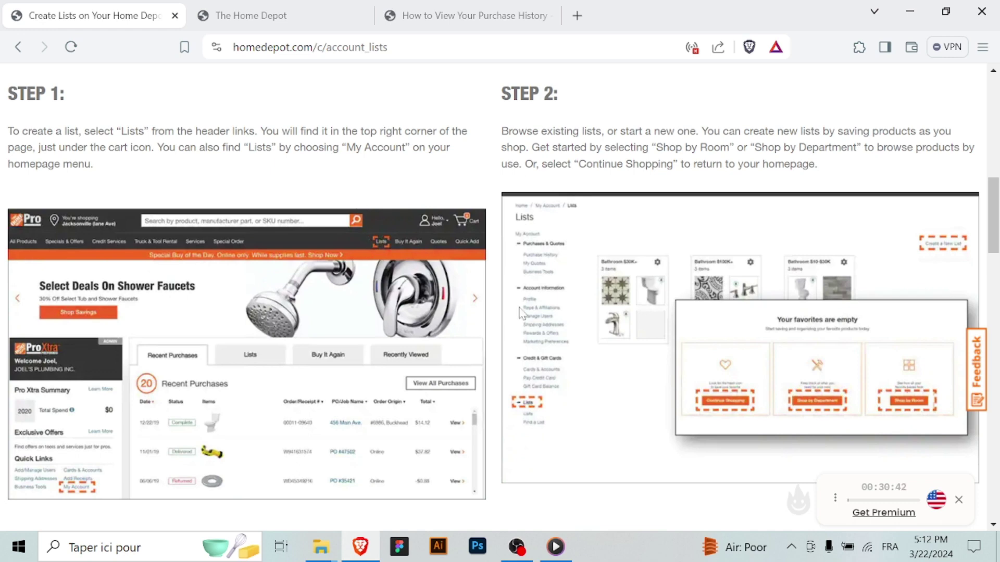
{"action": "scroll", "coordinate": [516, 313], "scroll_direction": "down", "scroll_amount": 5}
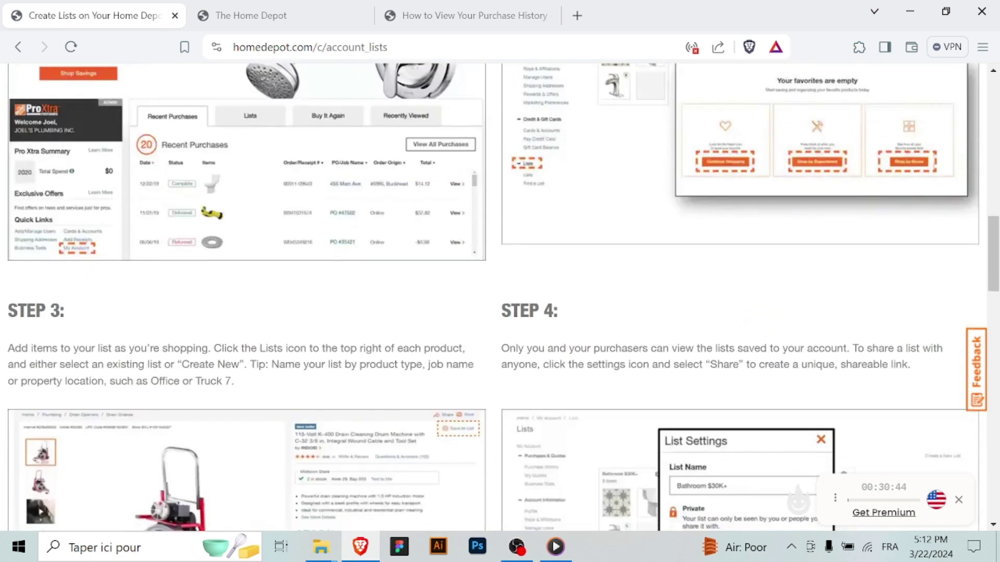
{"action": "scroll", "coordinate": [515, 314], "scroll_direction": "down", "scroll_amount": 3}
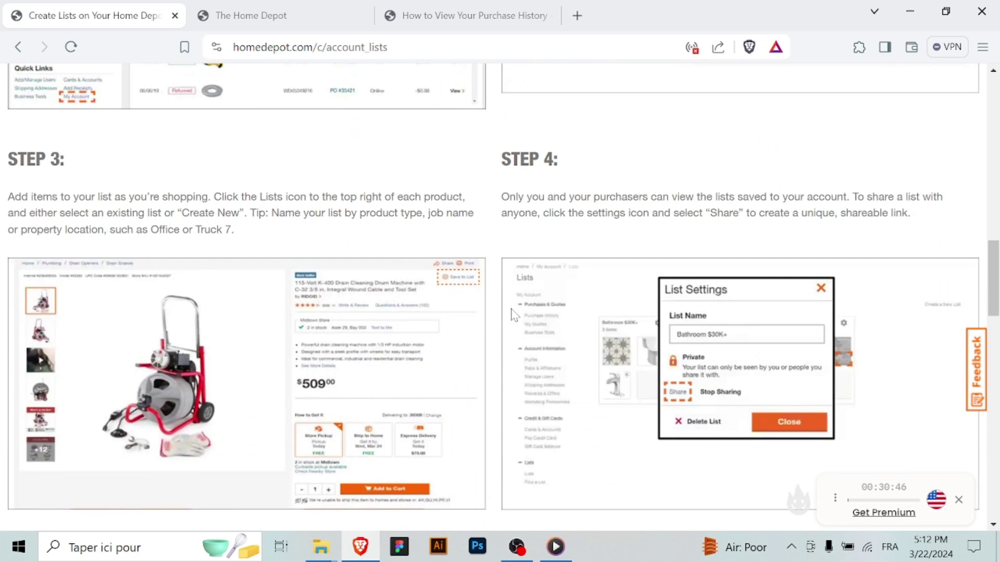
{"action": "scroll", "coordinate": [513, 315], "scroll_direction": "down", "scroll_amount": 2}
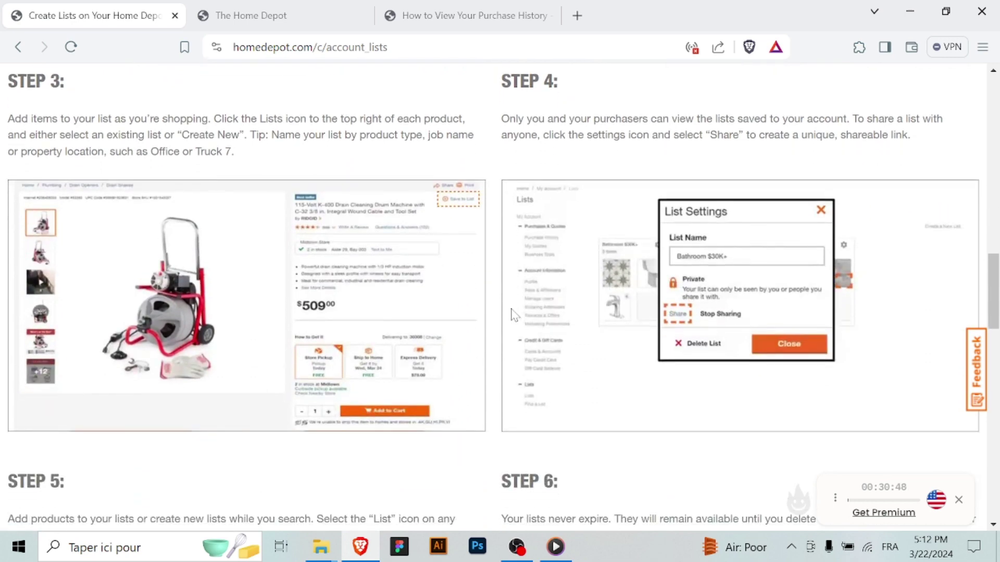
{"action": "scroll", "coordinate": [515, 315], "scroll_direction": "down", "scroll_amount": 5}
{"action": "scroll", "coordinate": [514, 315], "scroll_direction": "down", "scroll_amount": 2}
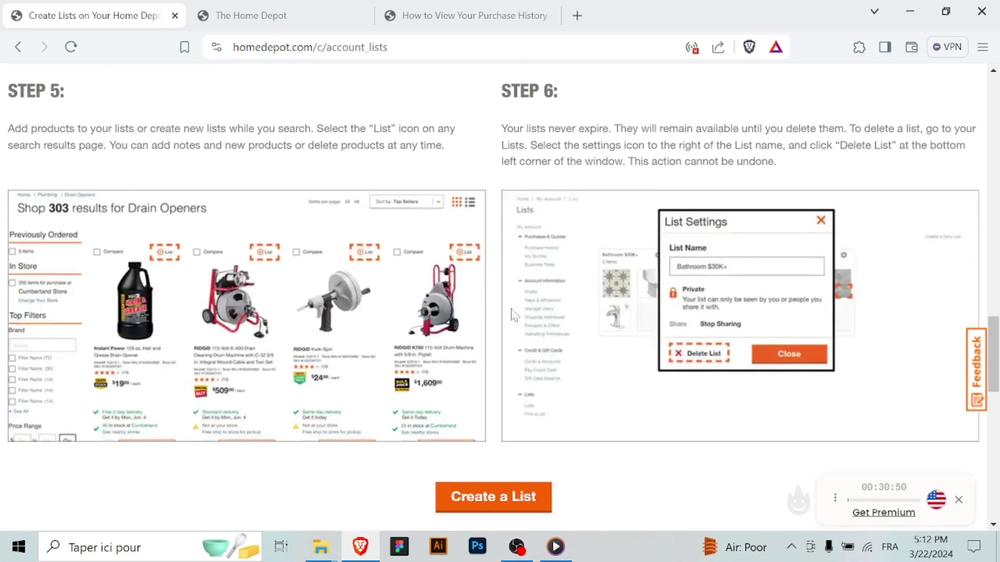
{"action": "scroll", "coordinate": [514, 315], "scroll_direction": "down", "scroll_amount": 2}
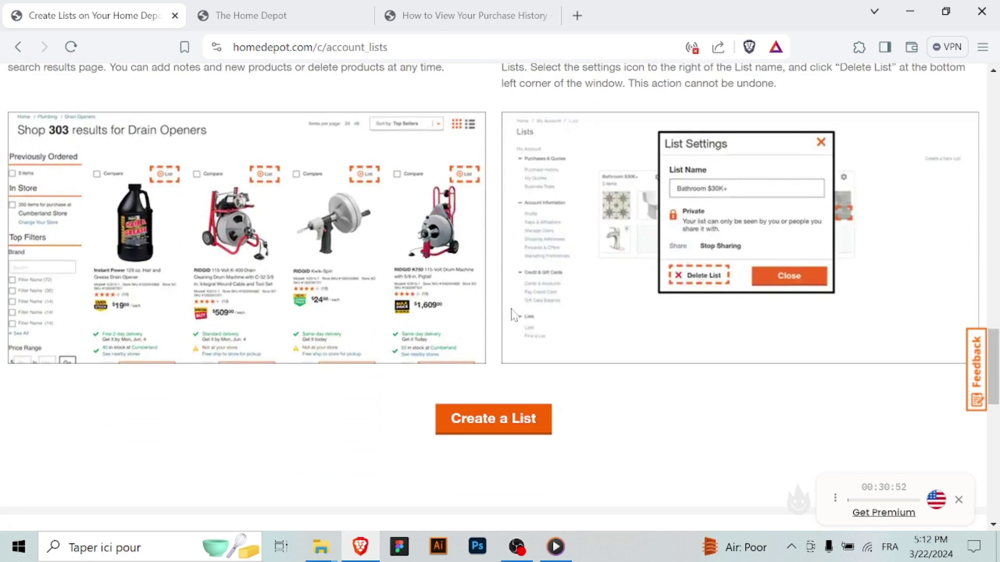
{"action": "scroll", "coordinate": [514, 315], "scroll_direction": "down", "scroll_amount": 2}
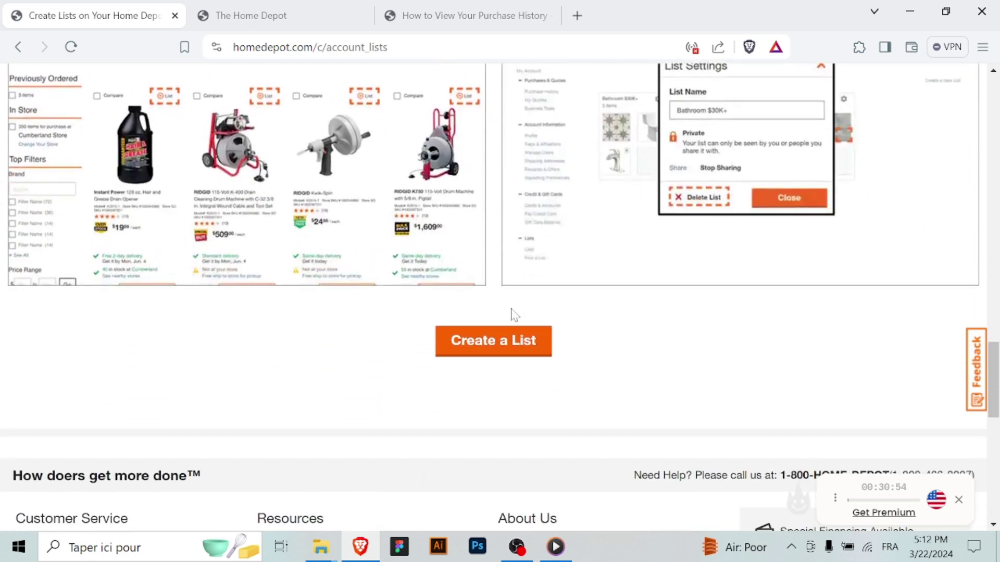
{"action": "scroll", "coordinate": [514, 315], "scroll_direction": "down", "scroll_amount": 4}
- Go to the Lists page via Create a List, which requires signing in first
{"action": "left_click", "coordinate": [493, 183]}
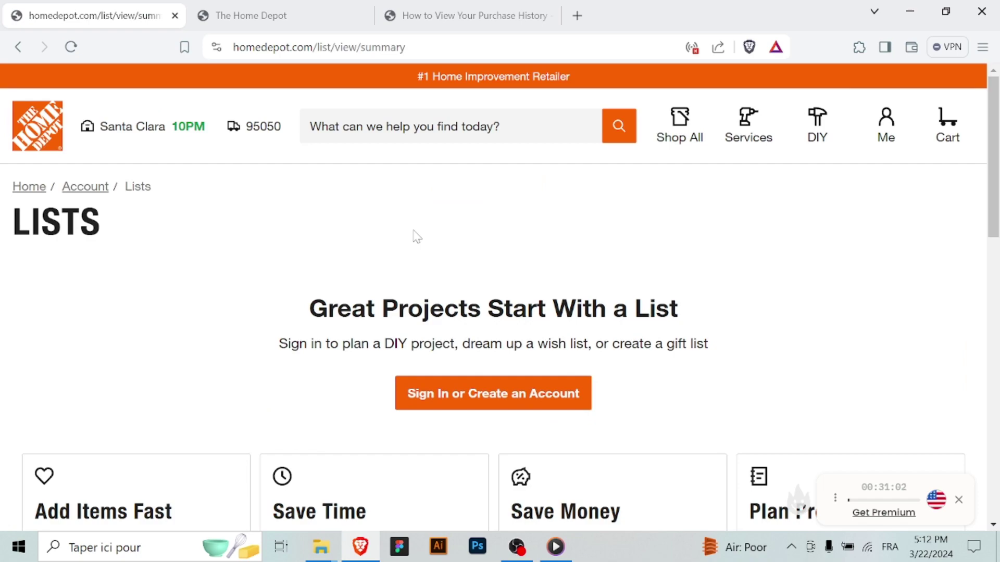
{"action": "scroll", "coordinate": [417, 237], "scroll_direction": "down", "scroll_amount": 3}
{"action": "scroll", "coordinate": [394, 357], "scroll_direction": "down", "scroll_amount": 5}
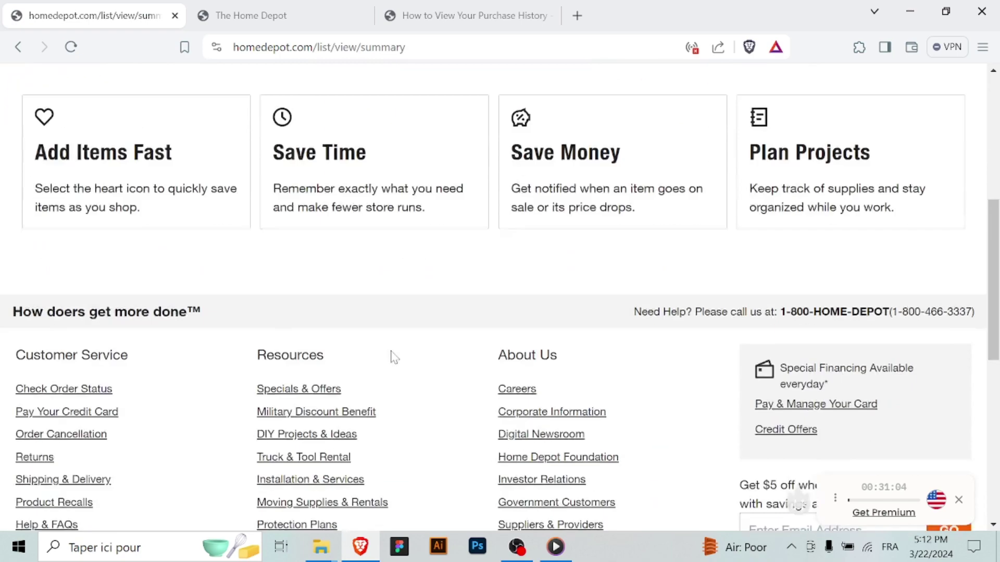
{"action": "scroll", "coordinate": [393, 357], "scroll_direction": "down", "scroll_amount": 2}
{"action": "scroll", "coordinate": [393, 357], "scroll_direction": "up", "scroll_amount": 4}
{"action": "scroll", "coordinate": [394, 357], "scroll_direction": "up", "scroll_amount": 8}
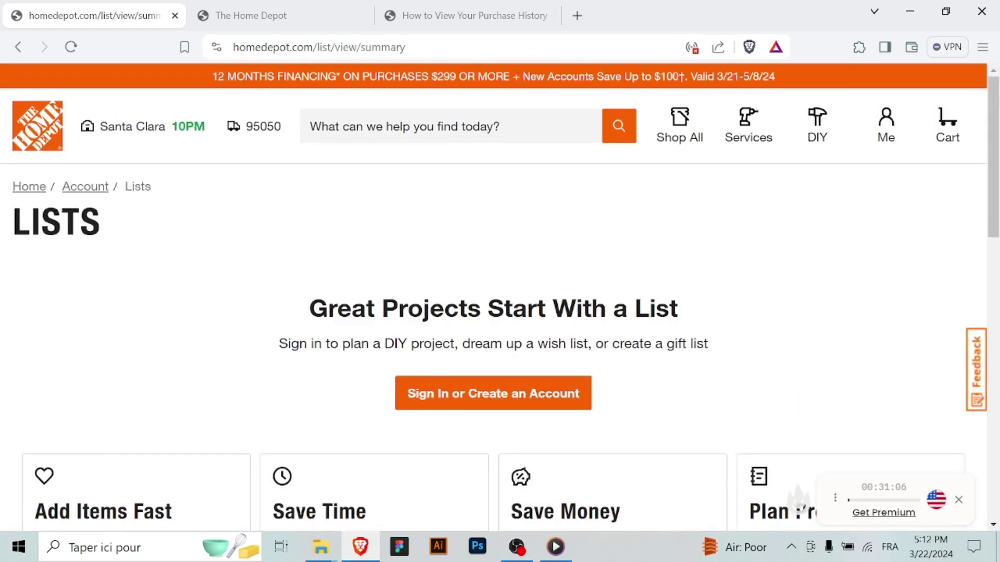